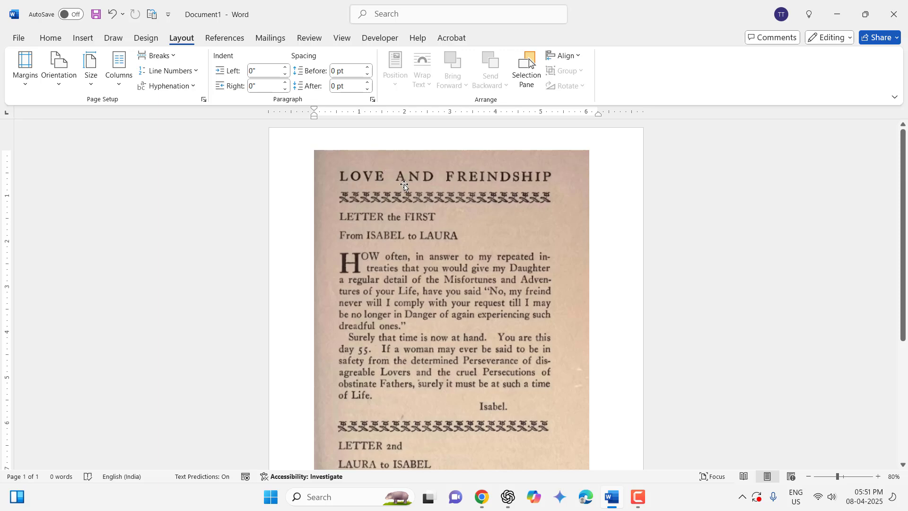
# Step: Set the scanned page picture to In Front of Text wrapping and drag it slightly left
pyautogui.rightClick(404, 201)
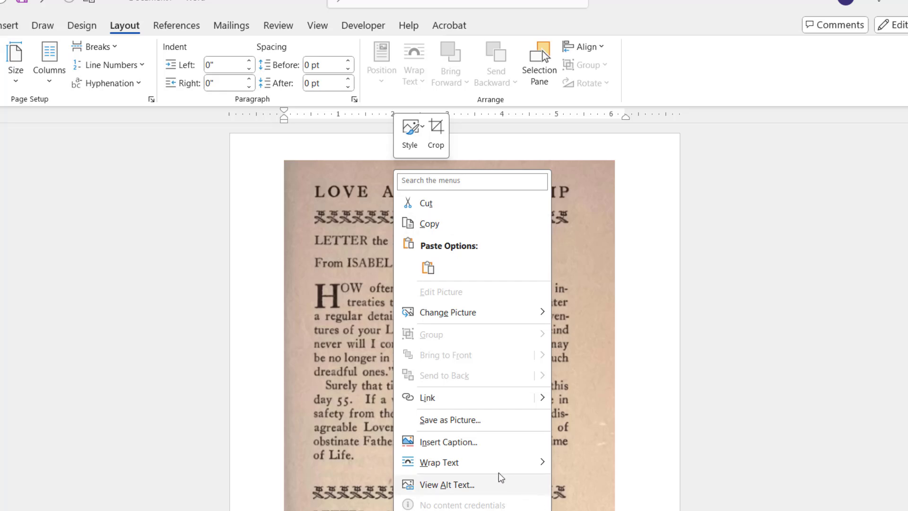
pyautogui.moveTo(461, 470)
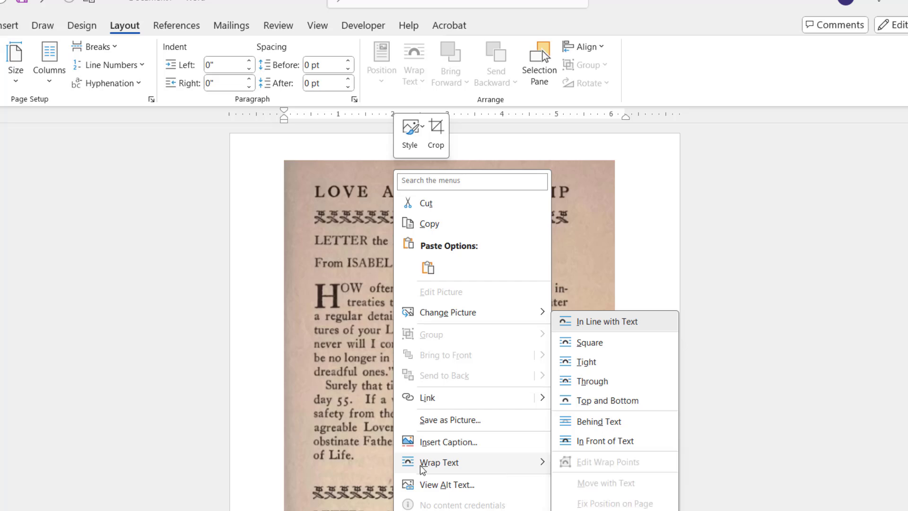
pyautogui.click(597, 447)
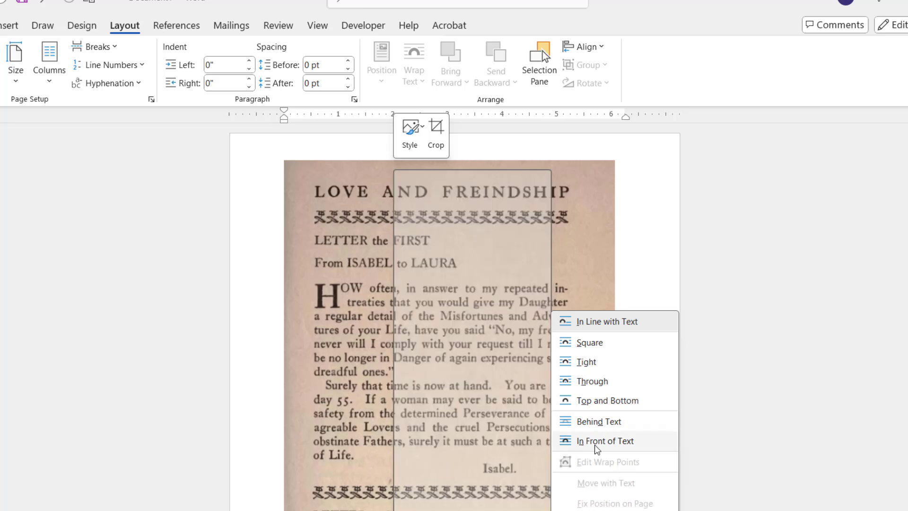
pyautogui.click(596, 445)
pyautogui.moveTo(594, 448); pyautogui.dragTo(486, 389)
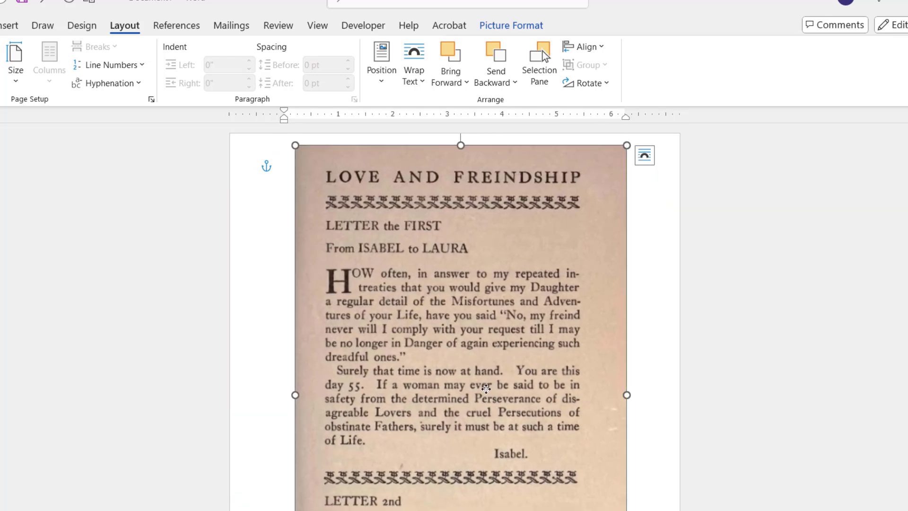
# Step: Apply the Black and White recolor to the scanned page picture from the Color options
pyautogui.click(352, 289)
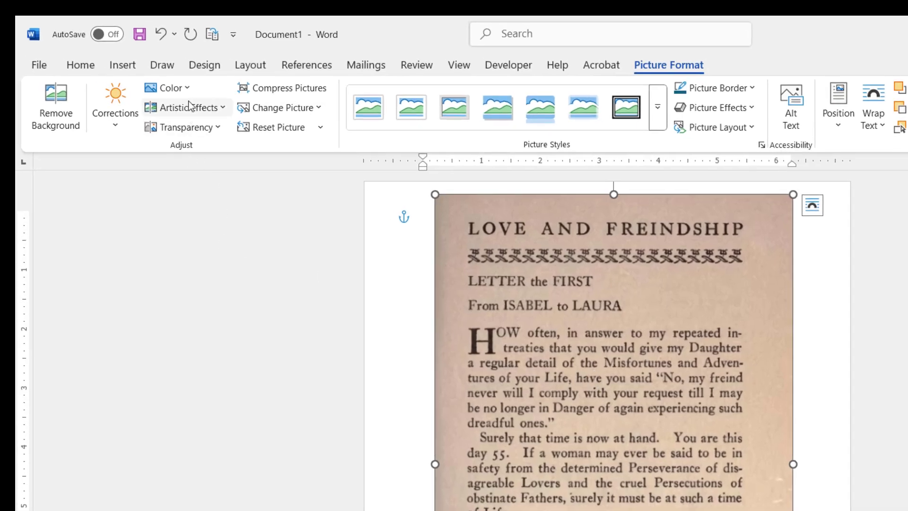
pyautogui.click(190, 90)
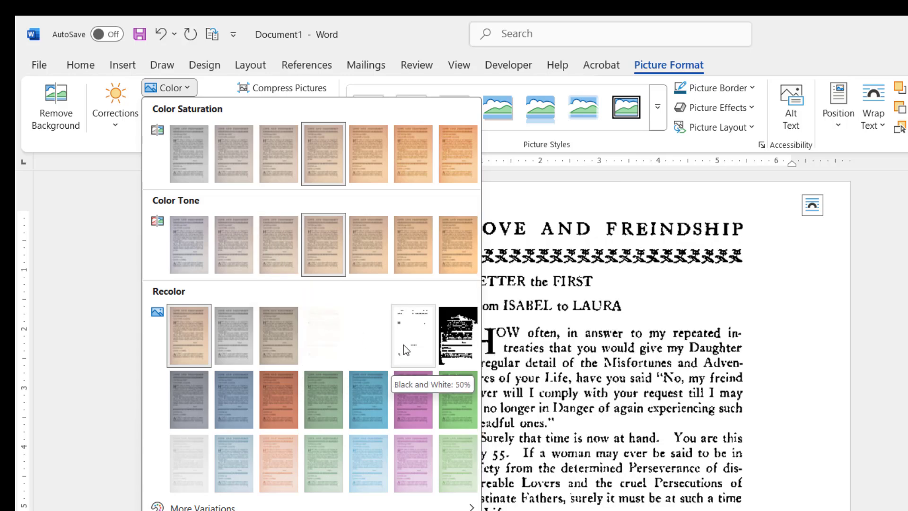
pyautogui.click(404, 344)
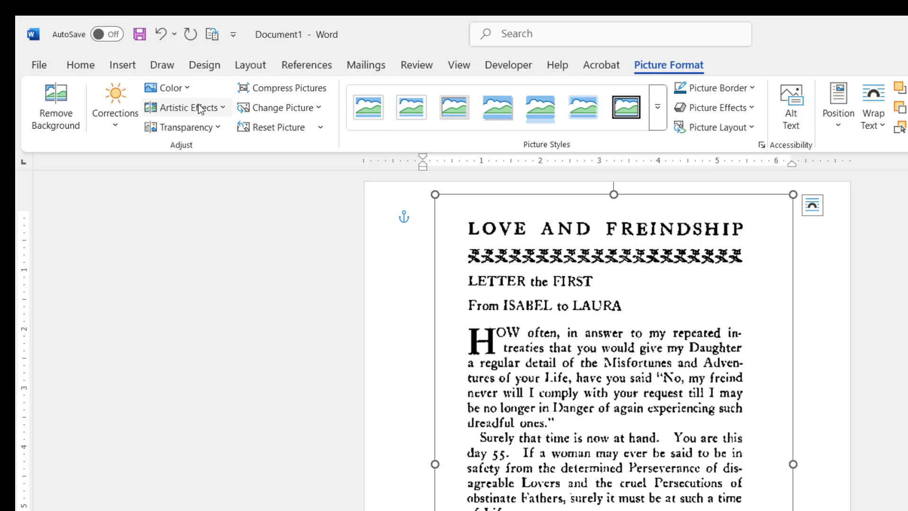
pyautogui.click(186, 89)
pyautogui.click(353, 231)
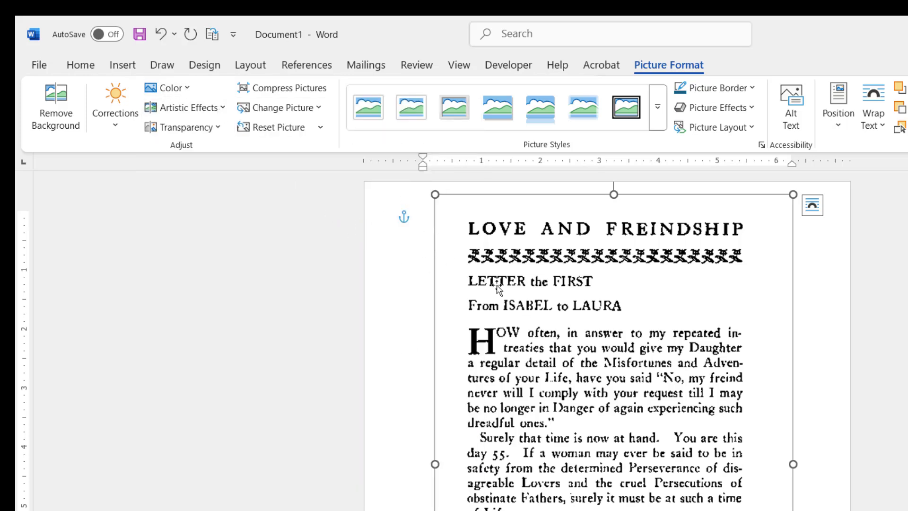
pyautogui.click(197, 111)
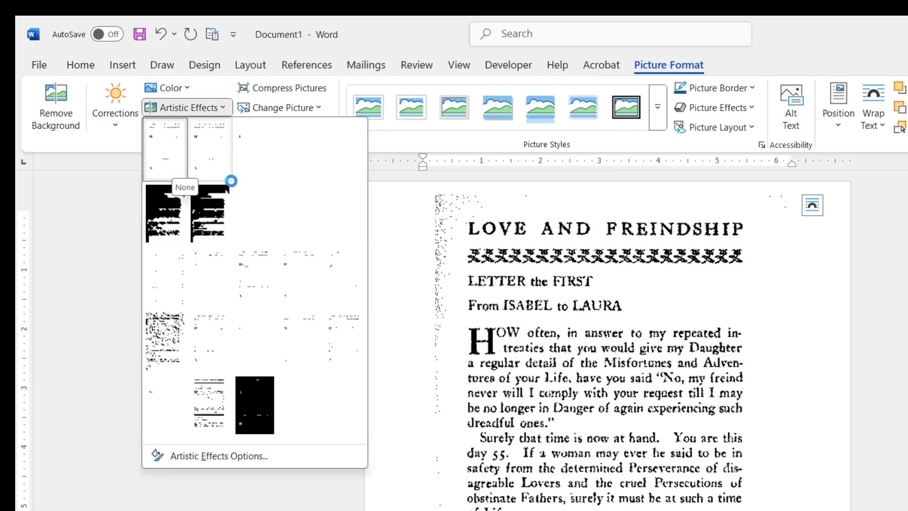
pyautogui.click(184, 89)
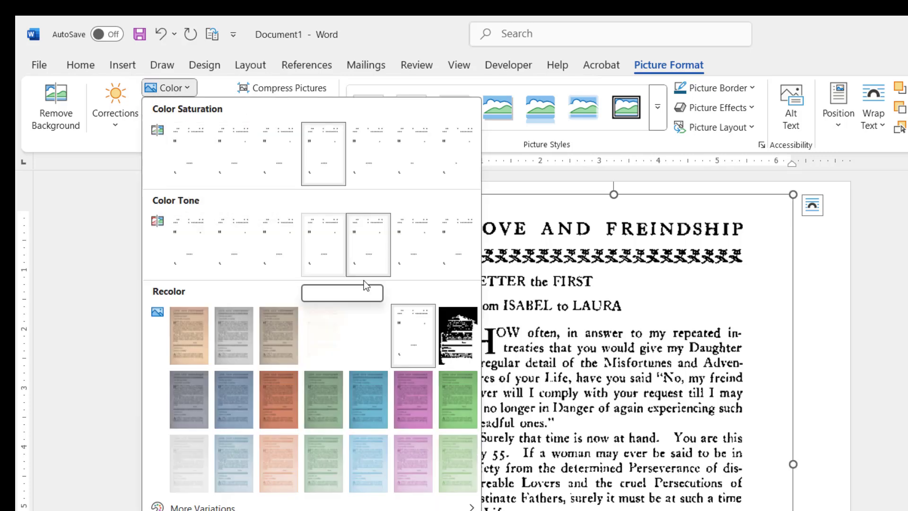
pyautogui.click(417, 322)
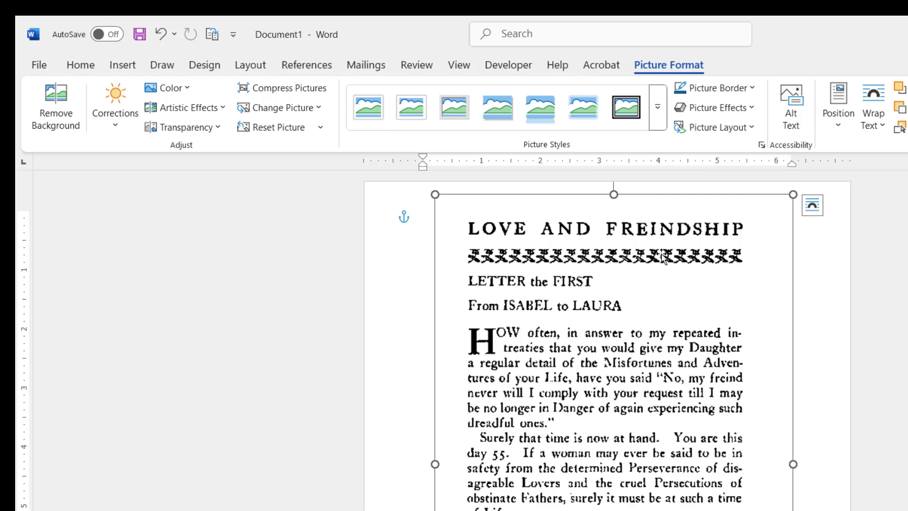
# Step: Undo the black and white recolor and show Picture Corrections in the Format Picture pane
pyautogui.hotkey('ctrl', 'z')
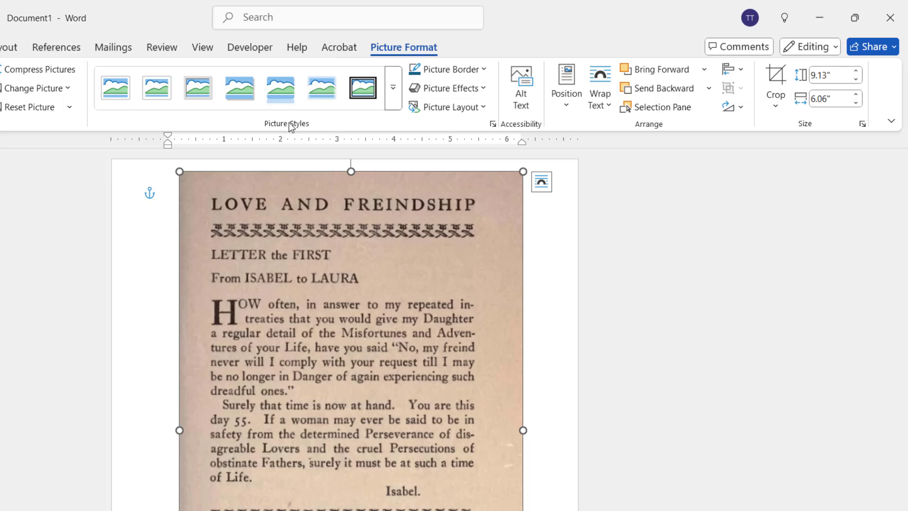
pyautogui.click(492, 124)
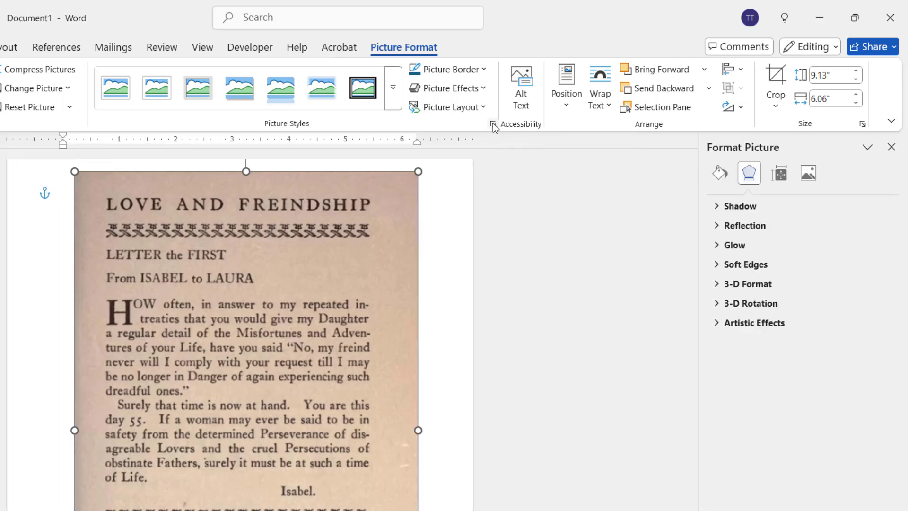
pyautogui.click(809, 174)
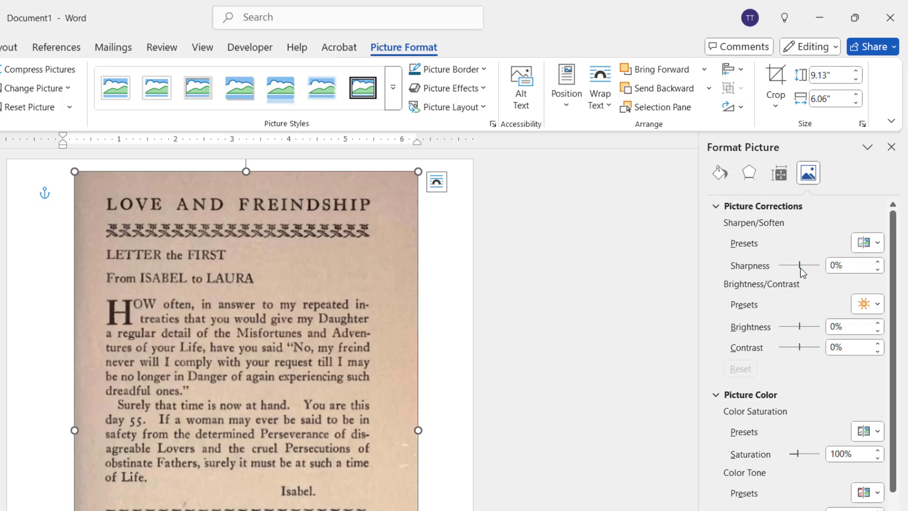
# Step: Set the picture's Sharpness to 86%, Brightness to 49% and Contrast to 55%
pyautogui.moveTo(799, 265); pyautogui.dragTo(818, 267)
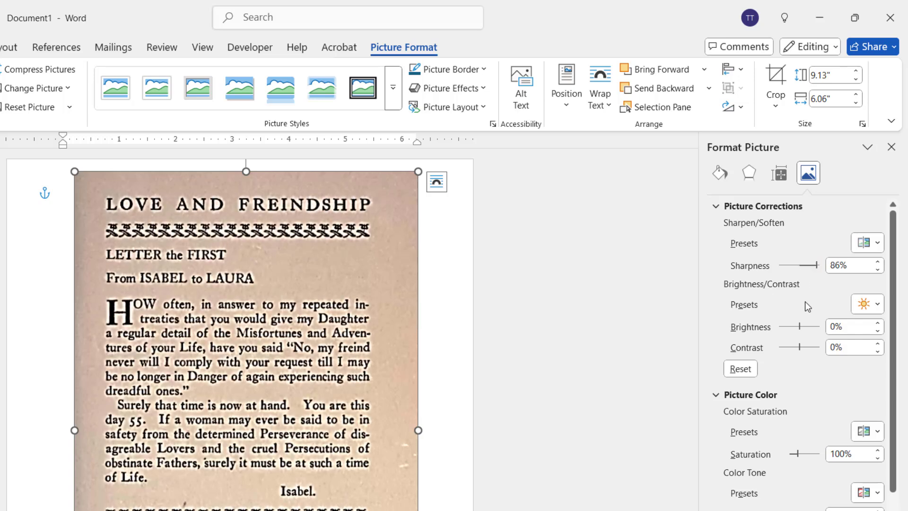
pyautogui.moveTo(803, 328); pyautogui.dragTo(807, 347)
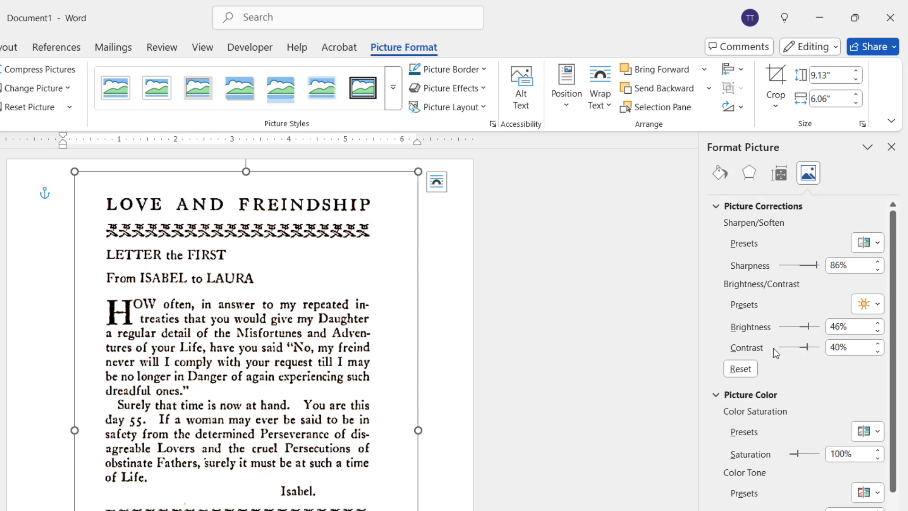
pyautogui.moveTo(809, 327); pyautogui.dragTo(813, 348)
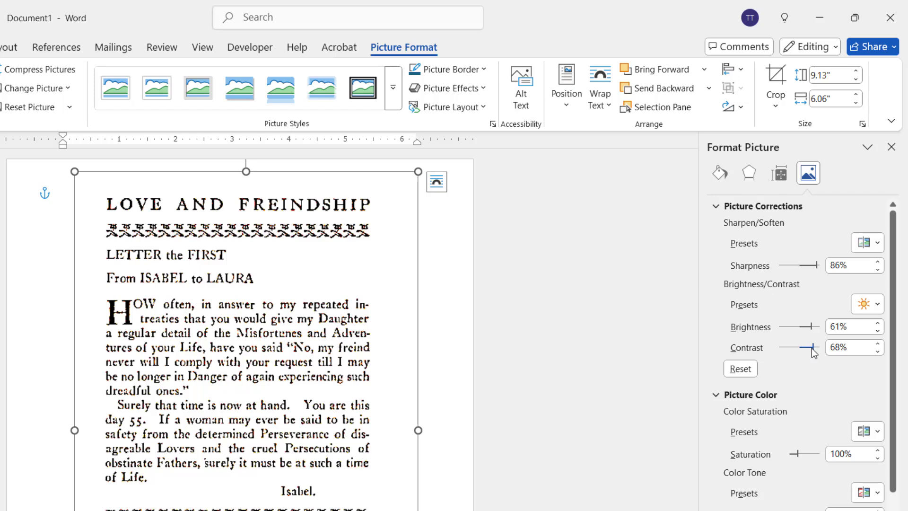
pyautogui.moveTo(812, 348); pyautogui.dragTo(808, 325)
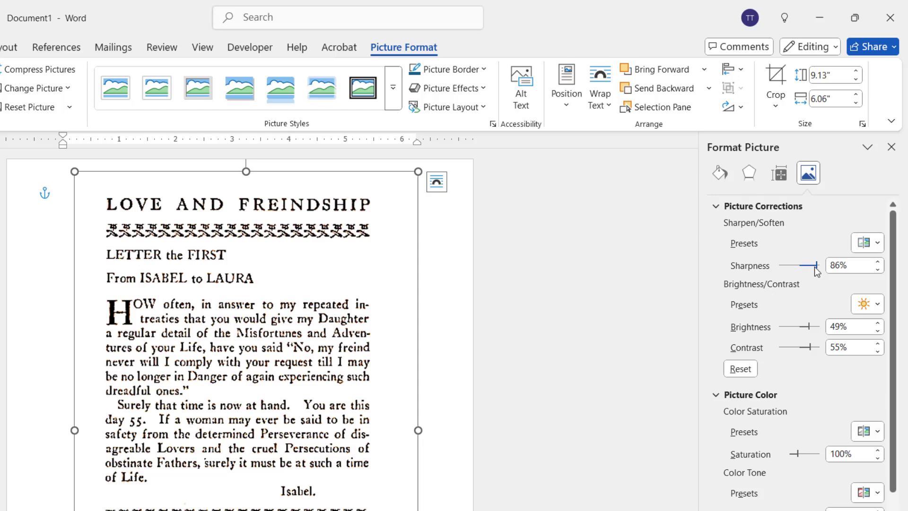
pyautogui.scroll(-3, 783, 325)
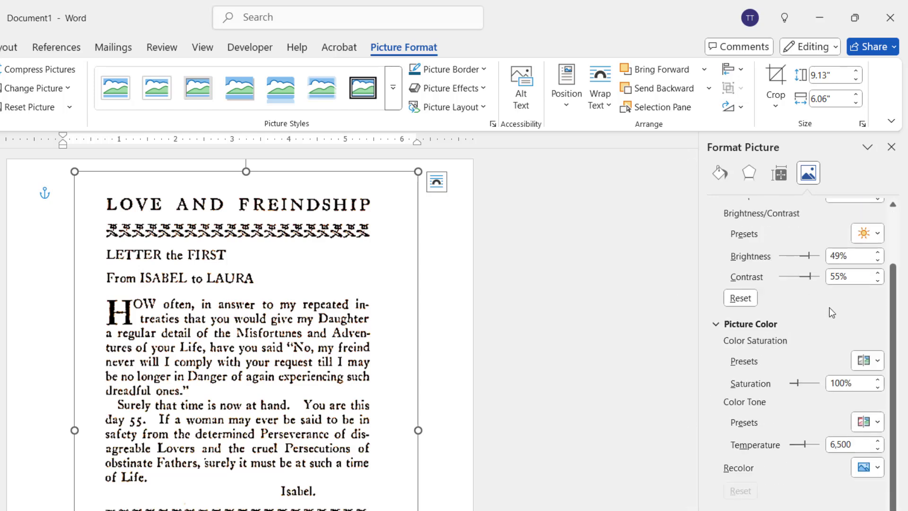
# Step: Raise contrast to 68% and try the Color Saturation presets, dropping saturation to 0%
pyautogui.moveTo(812, 281); pyautogui.dragTo(815, 281)
pyautogui.click(787, 381)
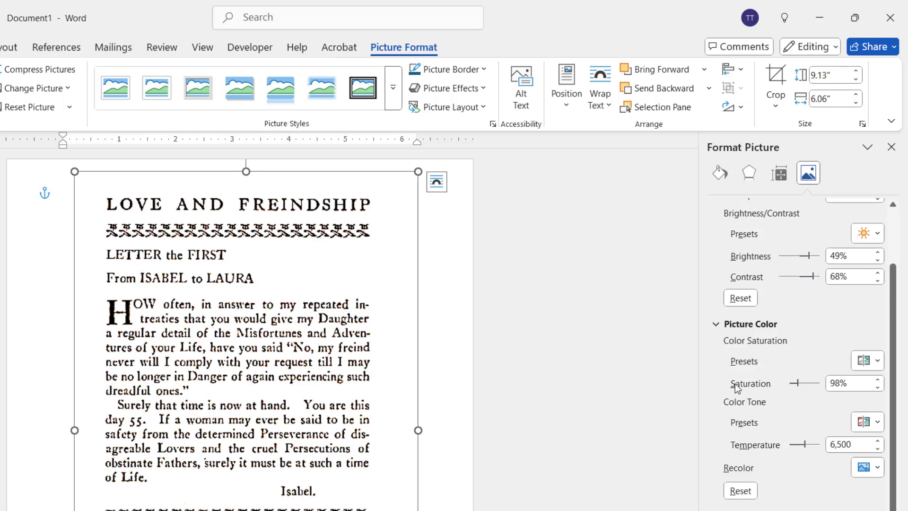
pyautogui.click(869, 365)
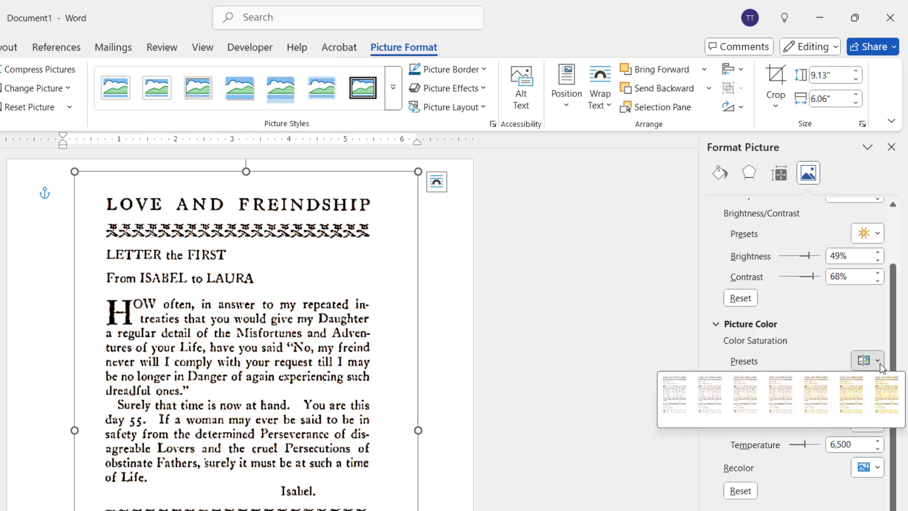
pyautogui.click(683, 394)
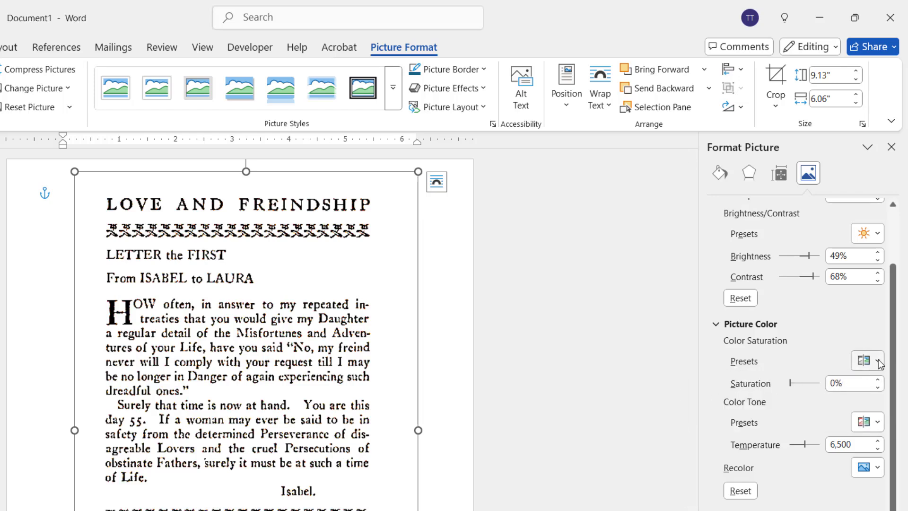
pyautogui.click(880, 363)
pyautogui.click(685, 398)
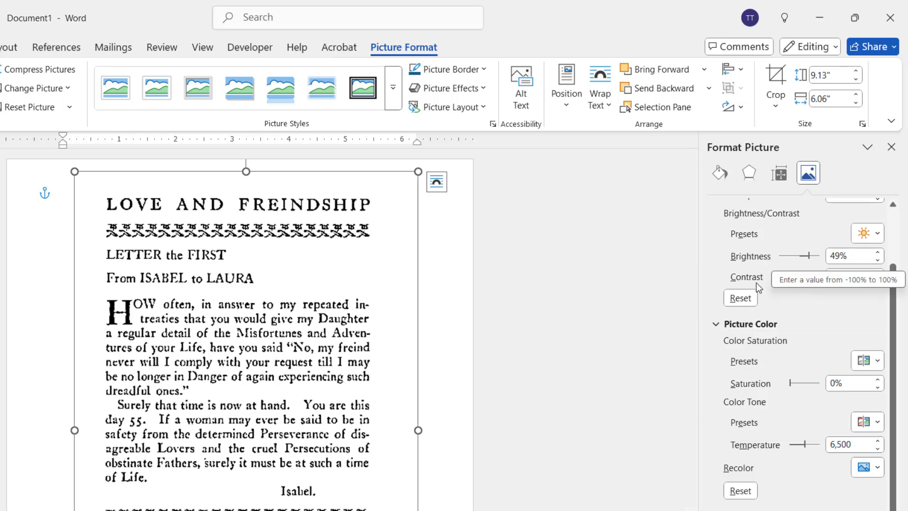
pyautogui.scroll(-1, 755, 397)
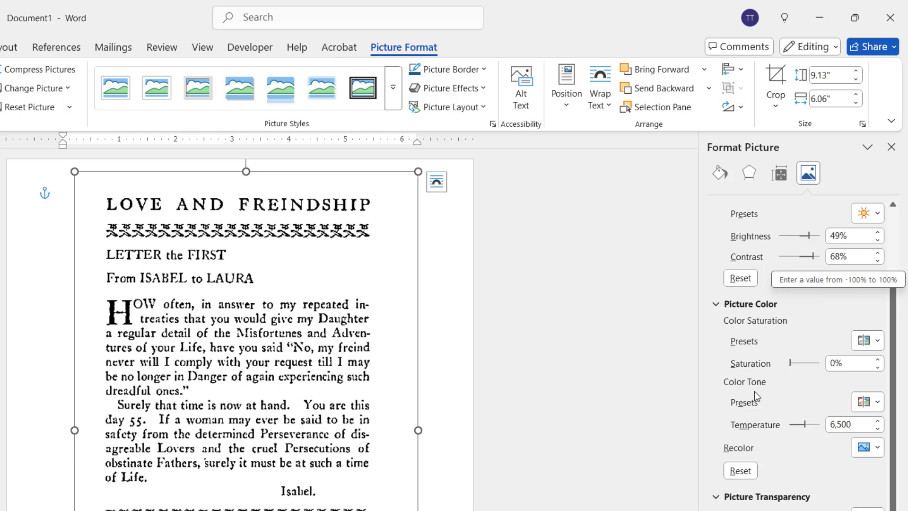
# Step: Set colour temperature to 9,038 and bring saturation back up to 79%
pyautogui.click(877, 423)
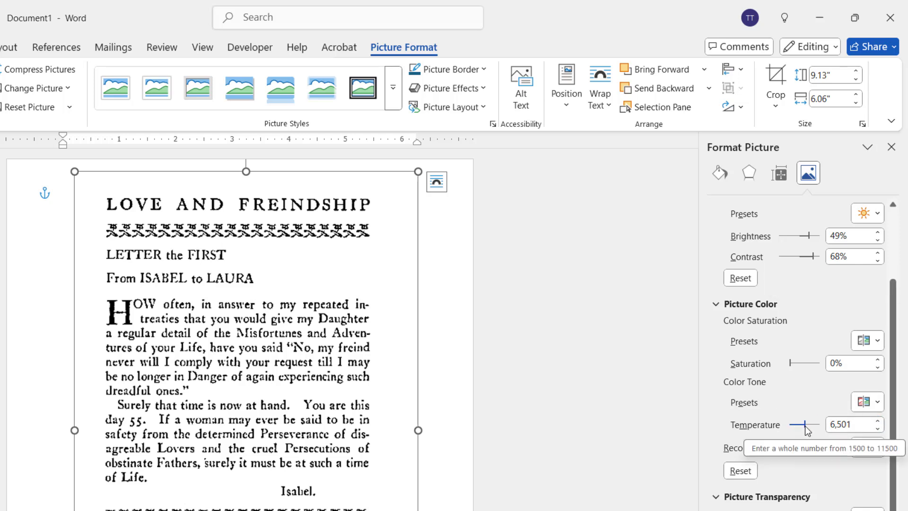
pyautogui.moveTo(806, 425); pyautogui.dragTo(812, 424)
pyautogui.click(794, 364)
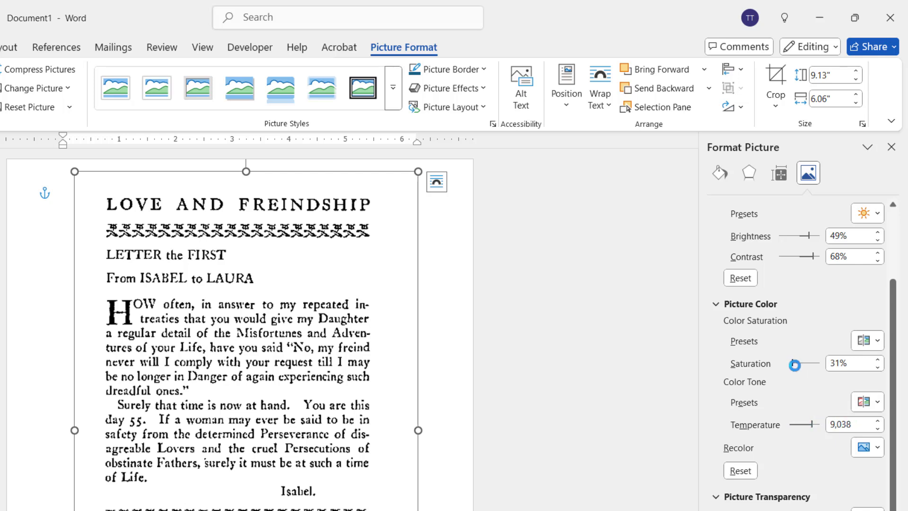
pyautogui.moveTo(795, 365)
pyautogui.mouseDown()
pyautogui.moveTo(815, 369)
pyautogui.moveTo(796, 373)
pyautogui.mouseUp()
pyautogui.scroll(-2, 665, 413)
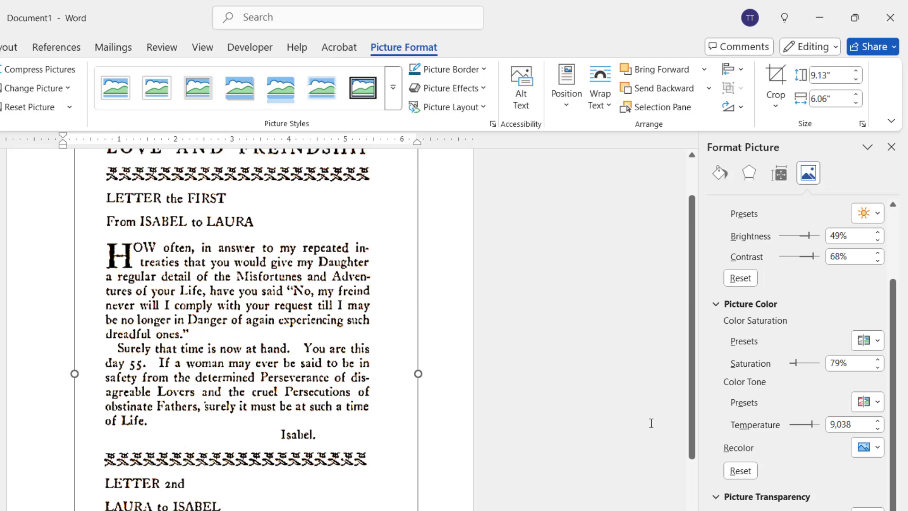
pyautogui.scroll(2, 652, 423)
# Step: Compare the cleaned page 1 picture with the original sepia copy on page 2
pyautogui.click(567, 379)
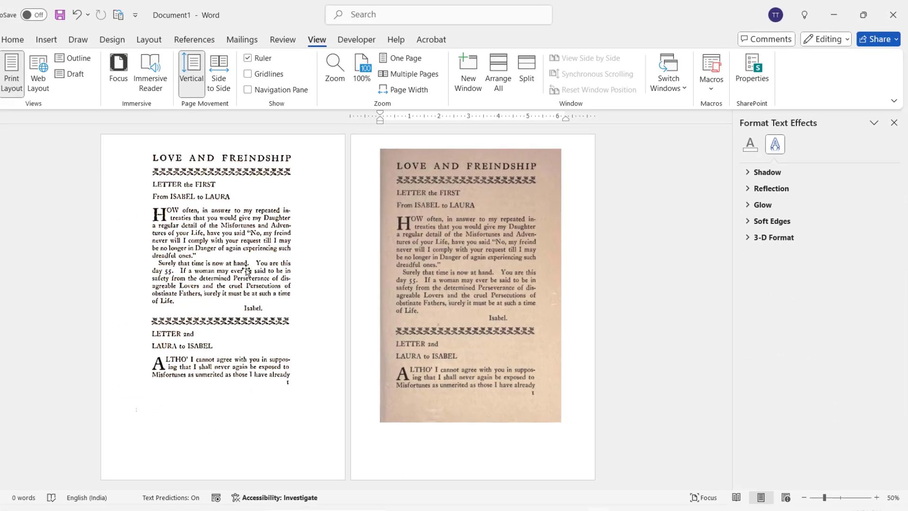
pyautogui.click(507, 282)
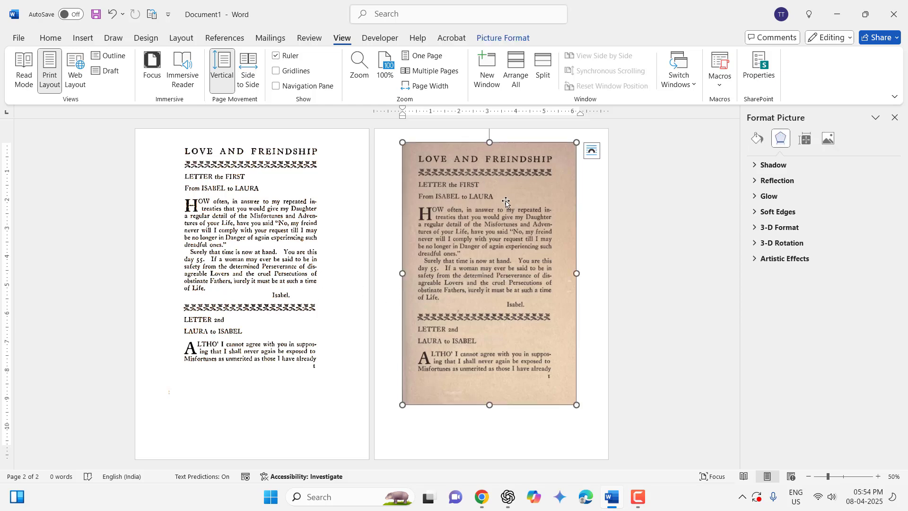
pyautogui.click(239, 232)
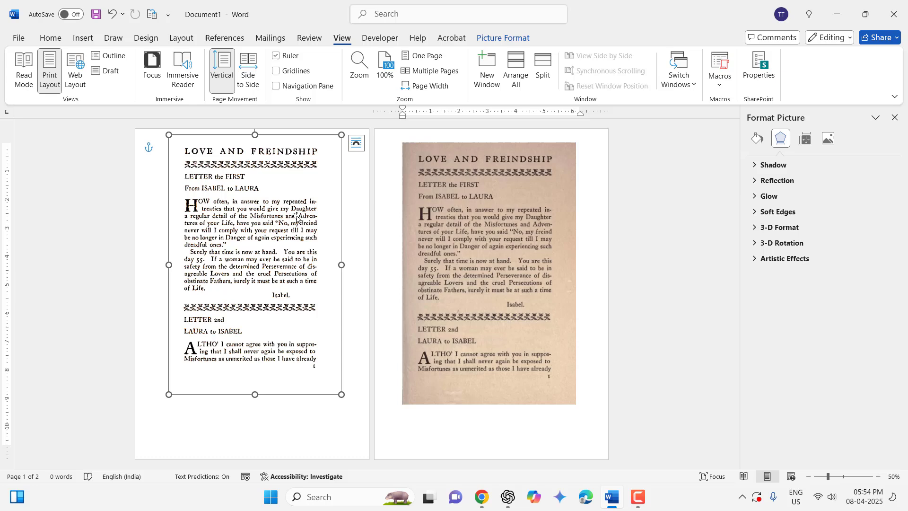
pyautogui.click(358, 246)
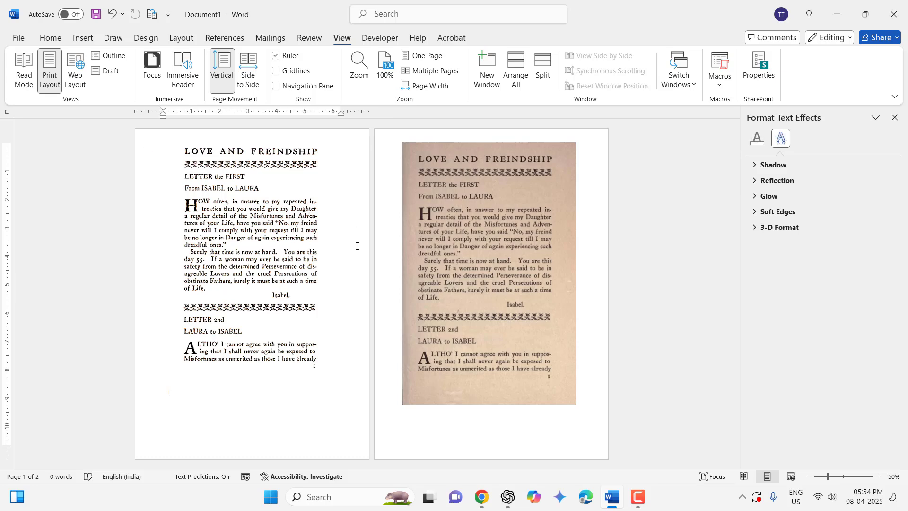